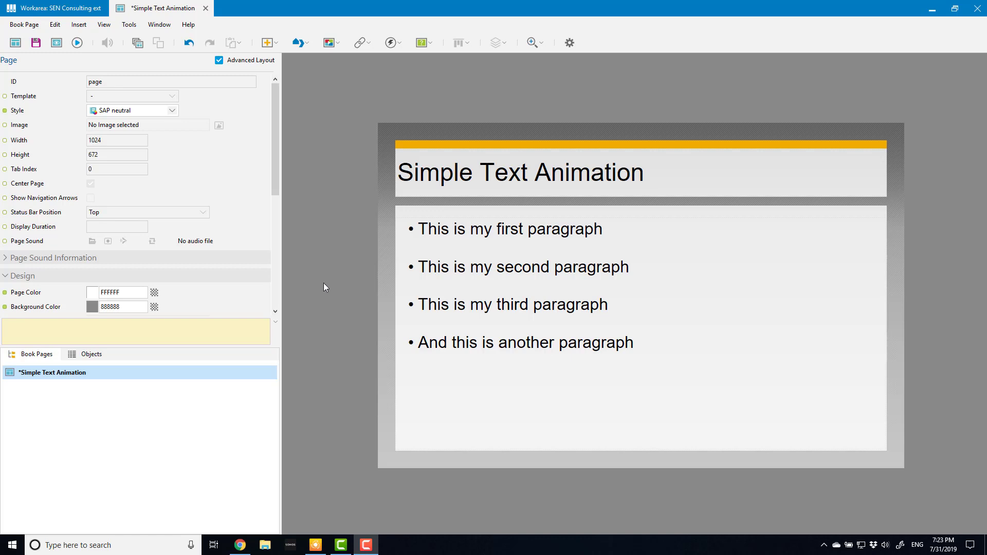
# Paste copies of the paragraph text box and trim each copy to one bullet paragraph
pyautogui.click(513, 282)
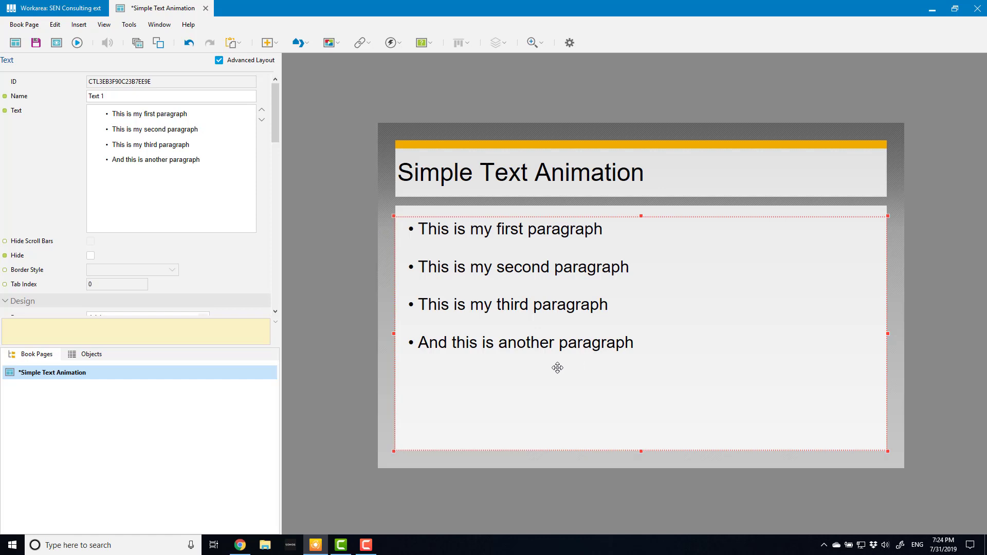
pyautogui.hotkey('ctrl', 'v')
pyautogui.doubleClick(570, 320)
pyautogui.press('Delete')
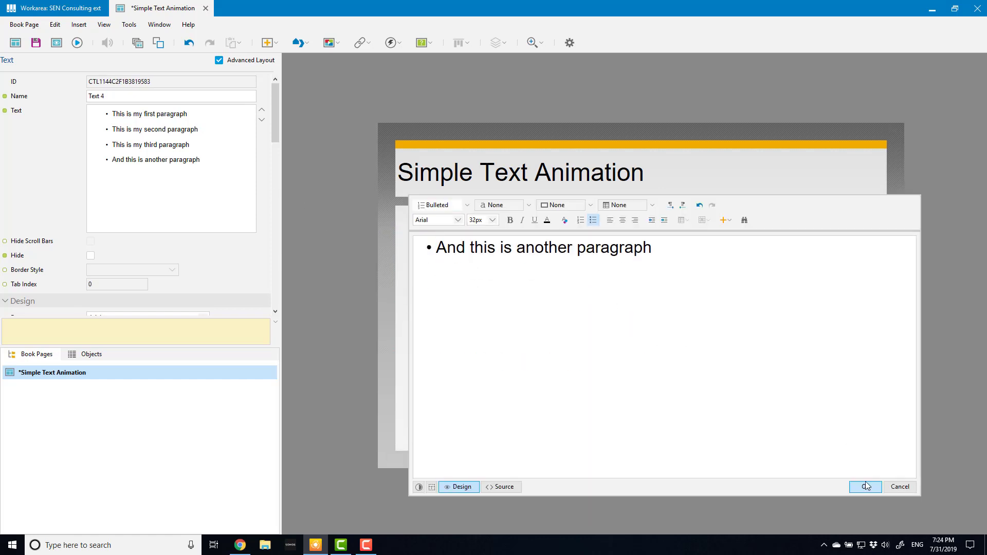
pyautogui.click(866, 486)
pyautogui.doubleClick(657, 335)
pyautogui.press('Delete')
pyautogui.click(866, 486)
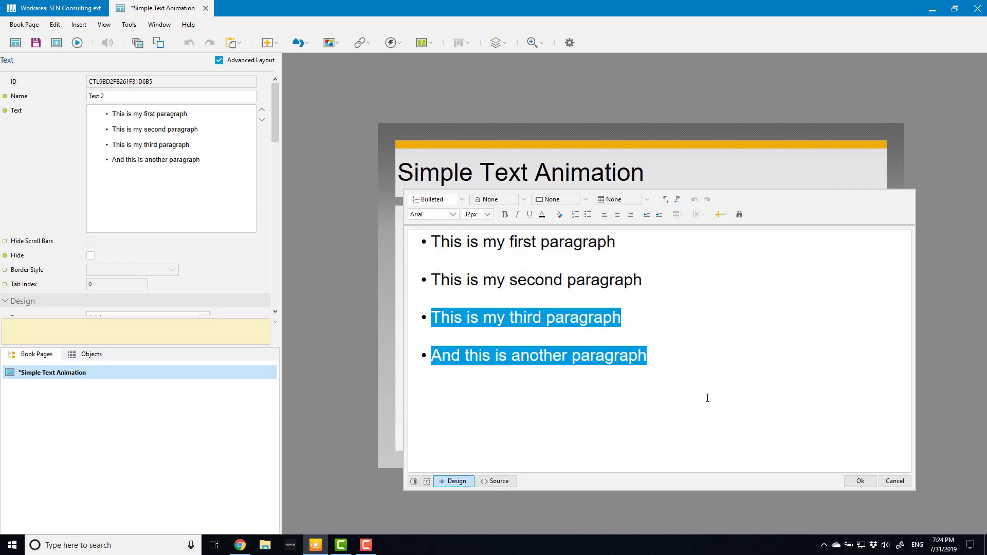
pyautogui.press('Delete')
pyautogui.press('Escape')
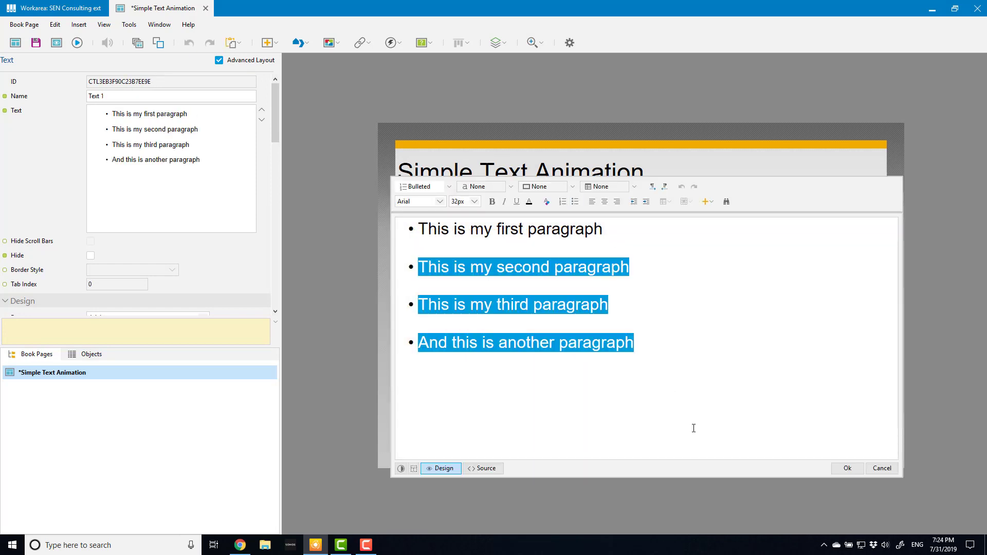
pyautogui.press('Delete')
pyautogui.press('Escape')
# Set the height of all four text objects to 50
pyautogui.moveTo(375, 214); pyautogui.dragTo(548, 342)
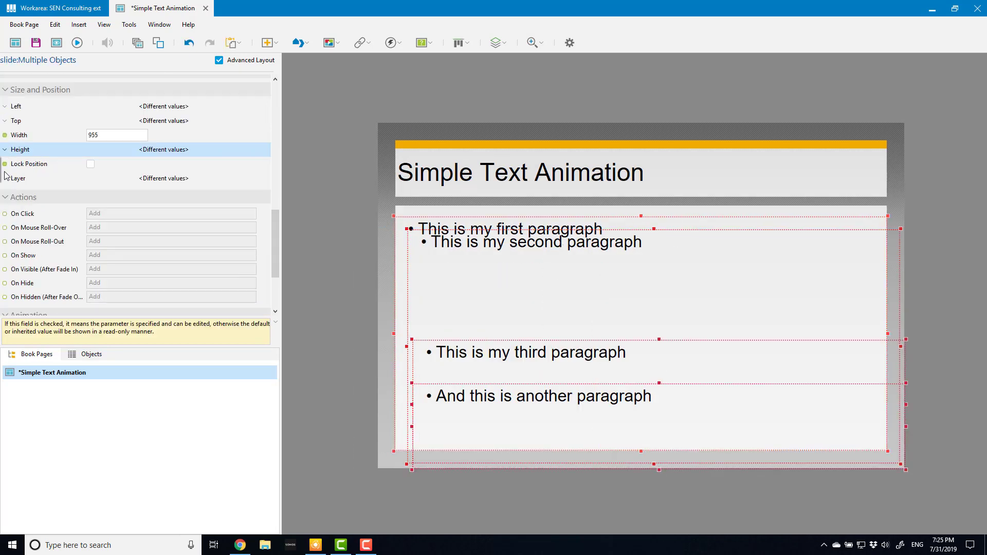
pyautogui.click(134, 149)
pyautogui.write('50')
pyautogui.press('Return')
# Move the third and fourth paragraphs up so all four stack directly
pyautogui.click(530, 313)
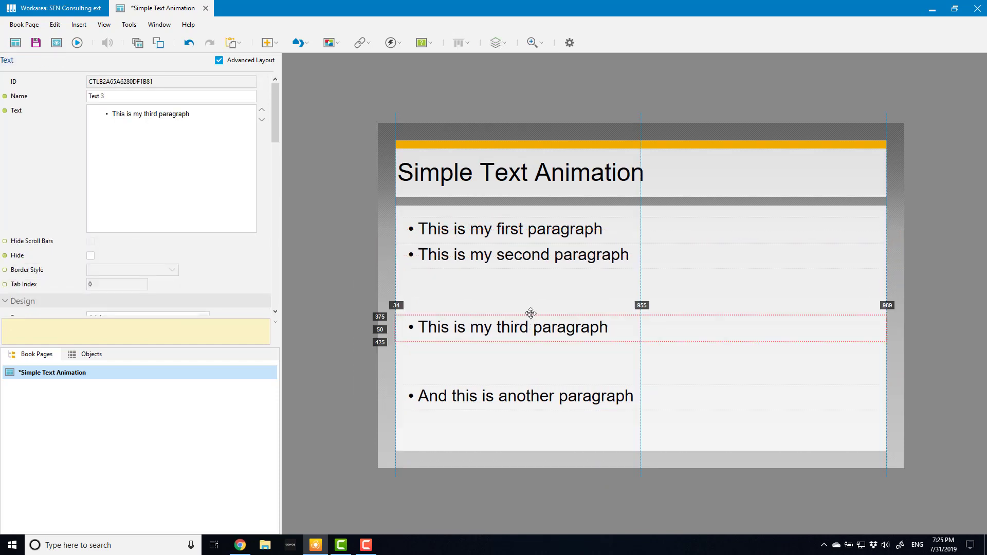
pyautogui.moveTo(531, 314); pyautogui.dragTo(531, 266)
pyautogui.moveTo(495, 395); pyautogui.dragTo(495, 306)
pyautogui.click(350, 337)
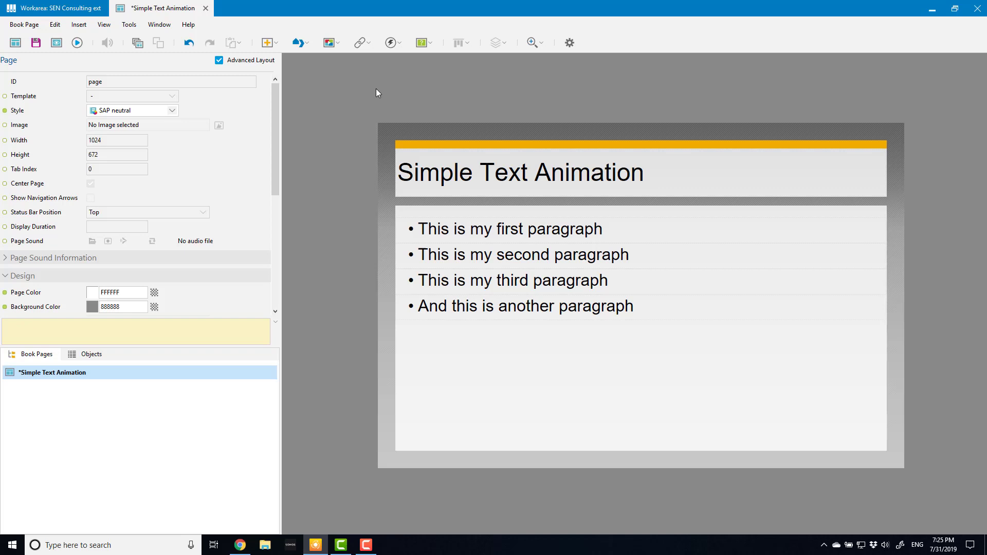
# Insert Time Control 1 from the Actions dropdown and tick Time 1–4 and On Timeout 1–4
pyautogui.click(401, 45)
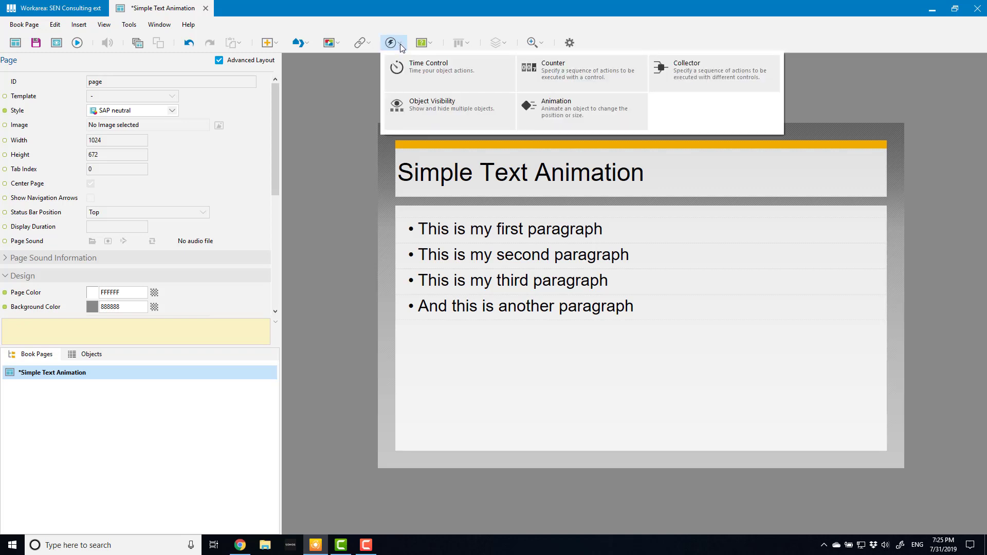
pyautogui.click(447, 70)
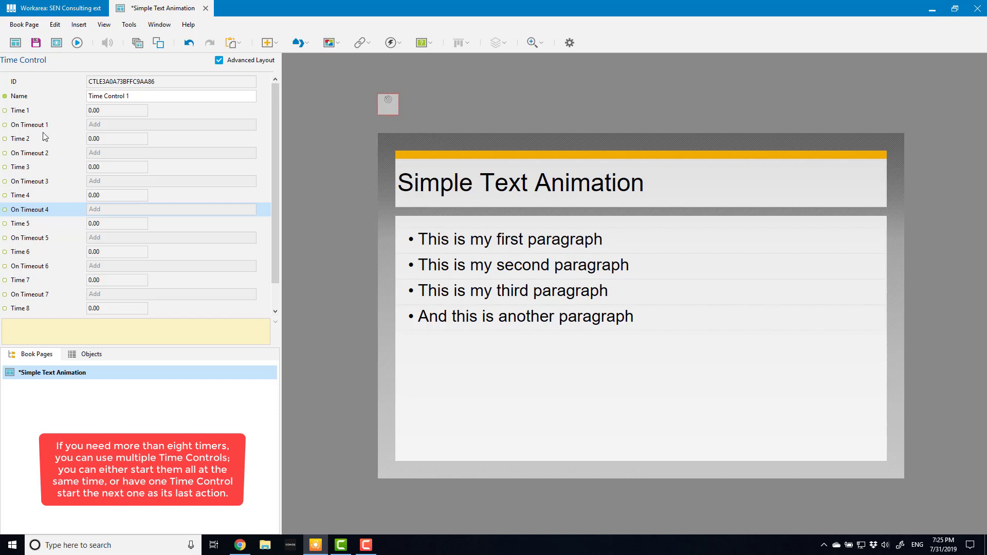
pyautogui.click(4, 111)
pyautogui.click(5, 125)
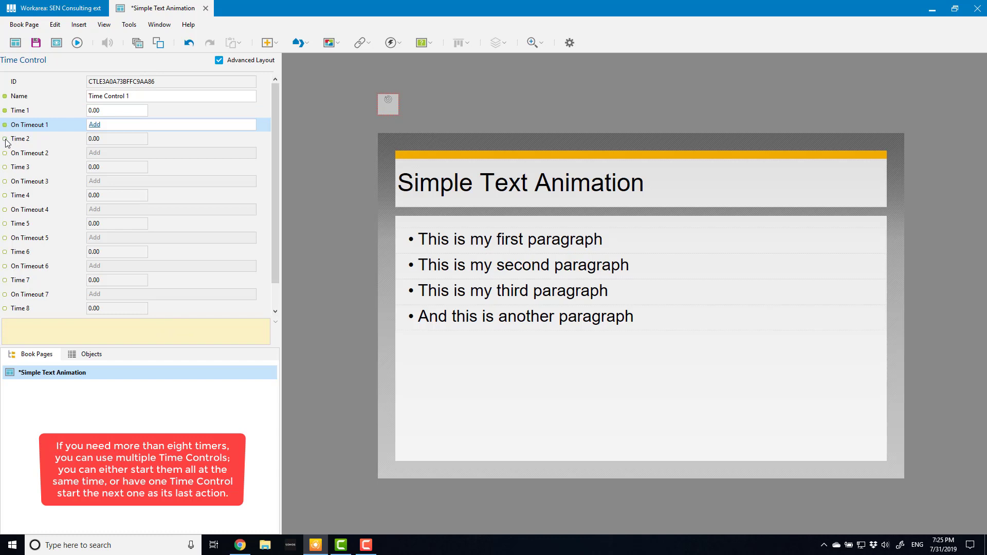
pyautogui.click(5, 139)
pyautogui.click(6, 154)
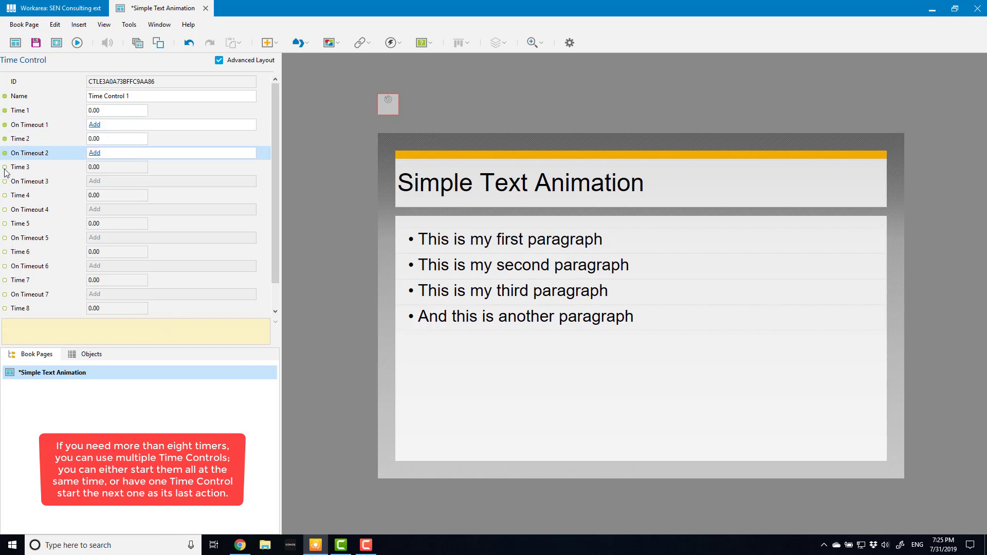
pyautogui.click(6, 167)
pyautogui.click(5, 182)
pyautogui.click(5, 195)
pyautogui.click(6, 210)
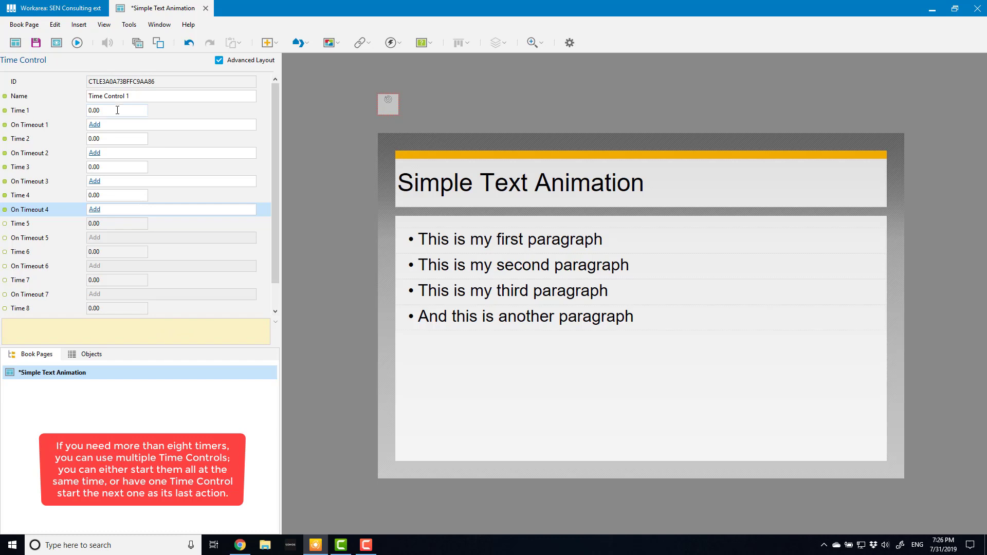
pyautogui.click(54, 114)
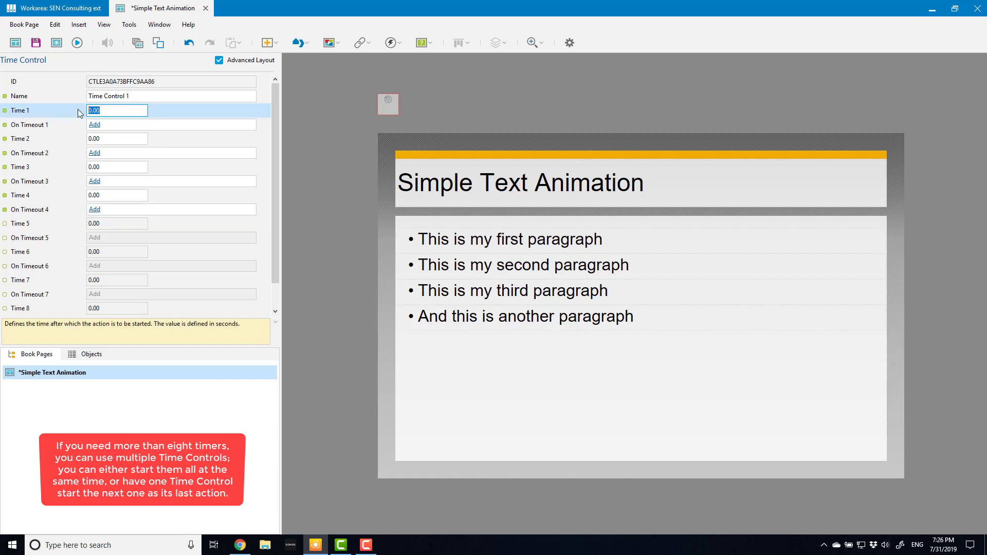
# Set Time 1 to 1 second and add an On Timeout 1 action targeting Text 1
pyautogui.write('1')
pyautogui.click(95, 125)
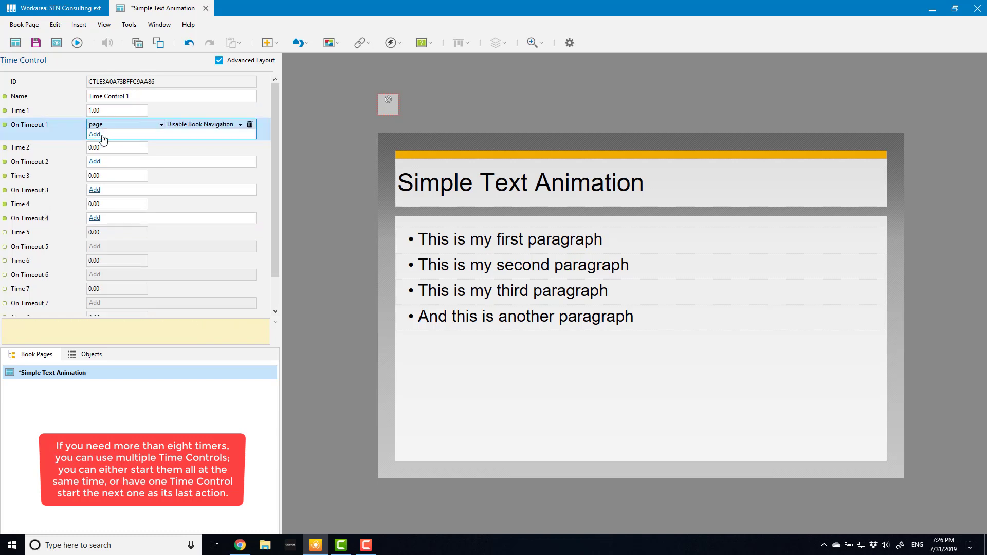
pyautogui.click(118, 124)
pyautogui.click(108, 152)
pyautogui.click(239, 126)
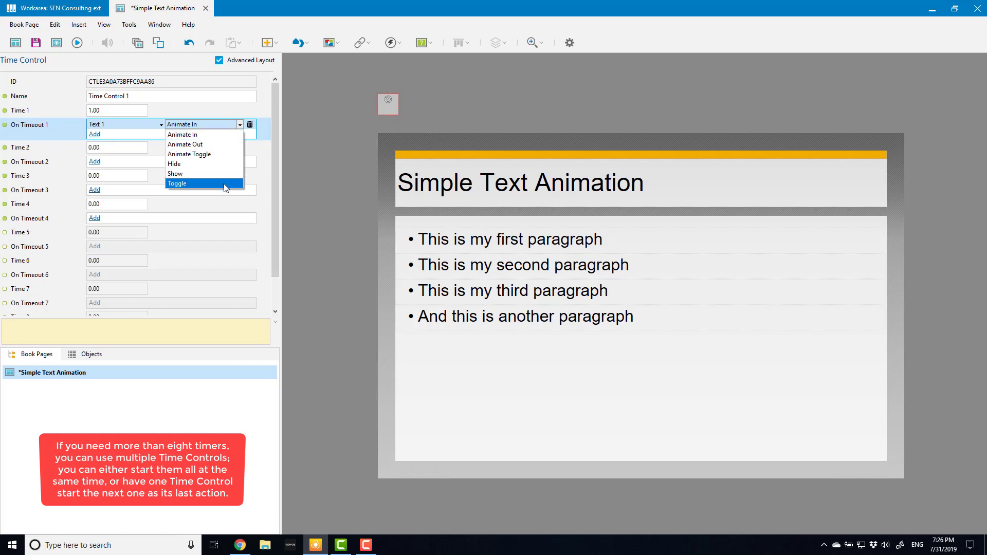
# Keep Animate In for Text 1 at Time 1, removing an accidental extra Text 2 action
pyautogui.click(238, 126)
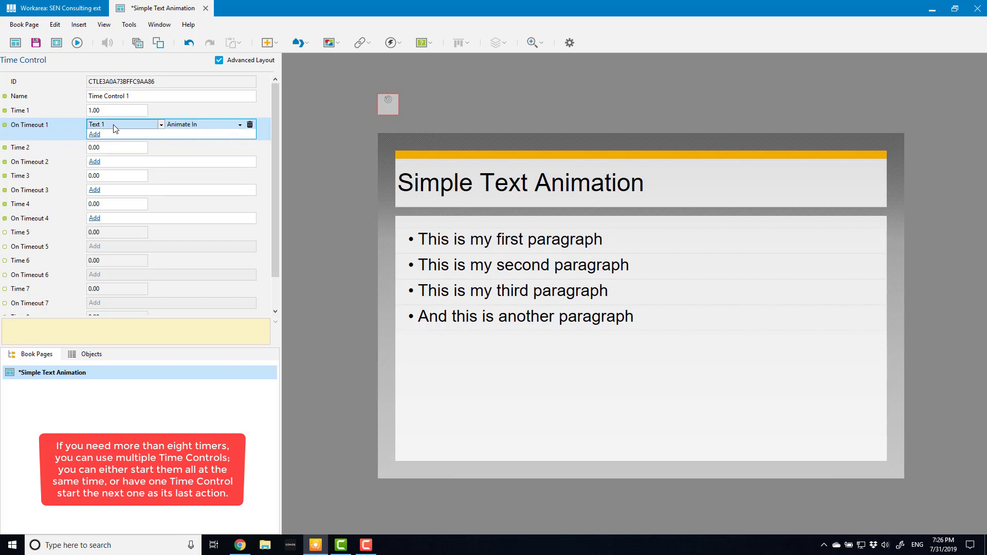
pyautogui.click(52, 111)
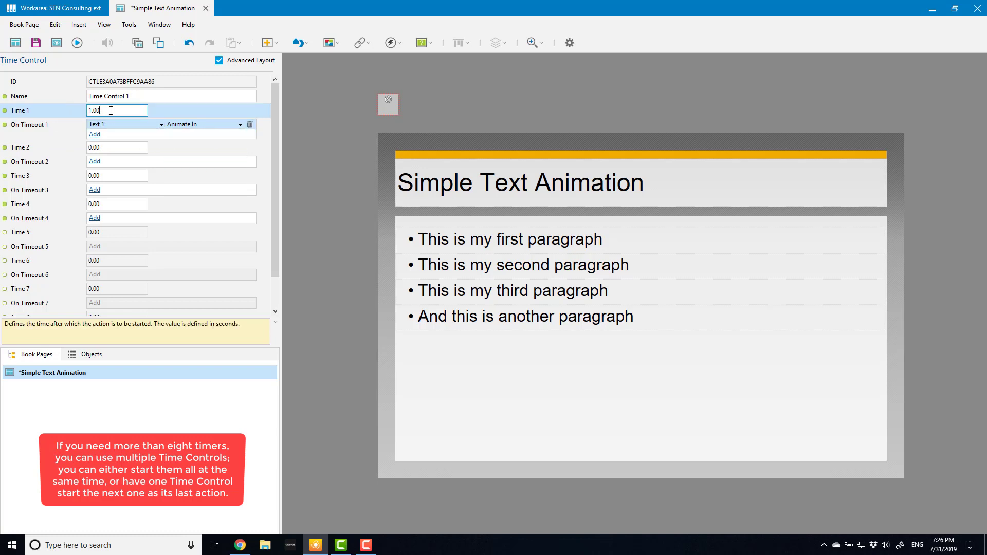
pyautogui.click(95, 136)
pyautogui.click(95, 136)
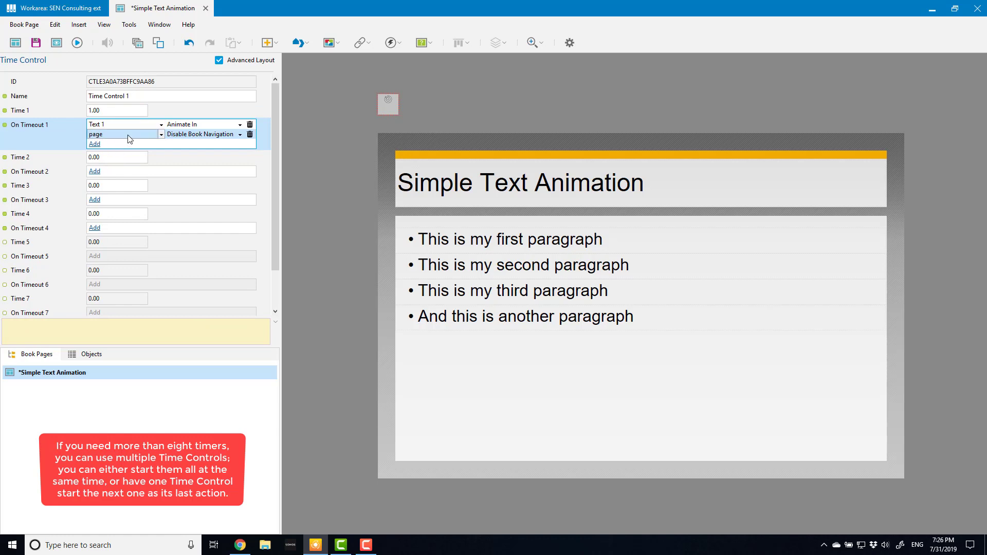
pyautogui.click(126, 136)
pyautogui.click(112, 175)
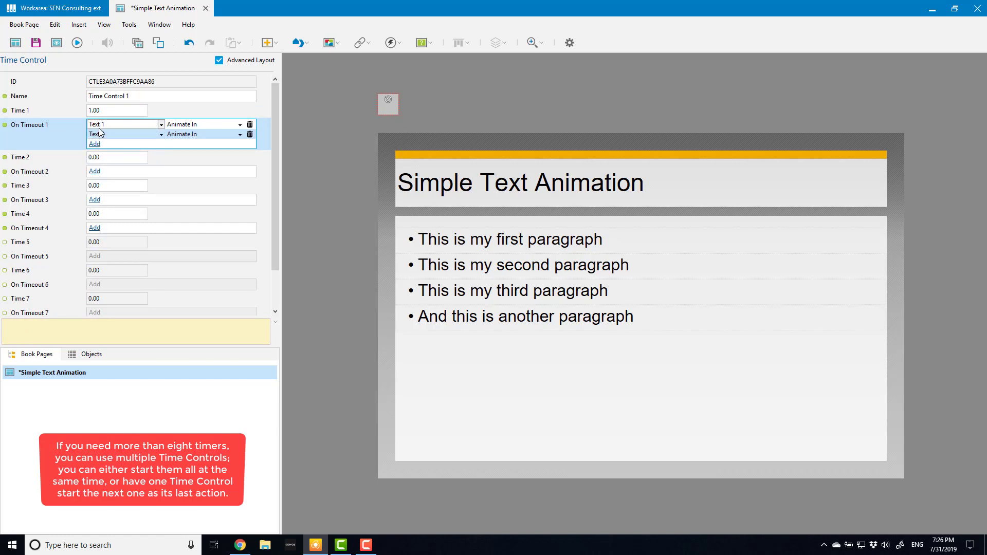
pyautogui.click(250, 134)
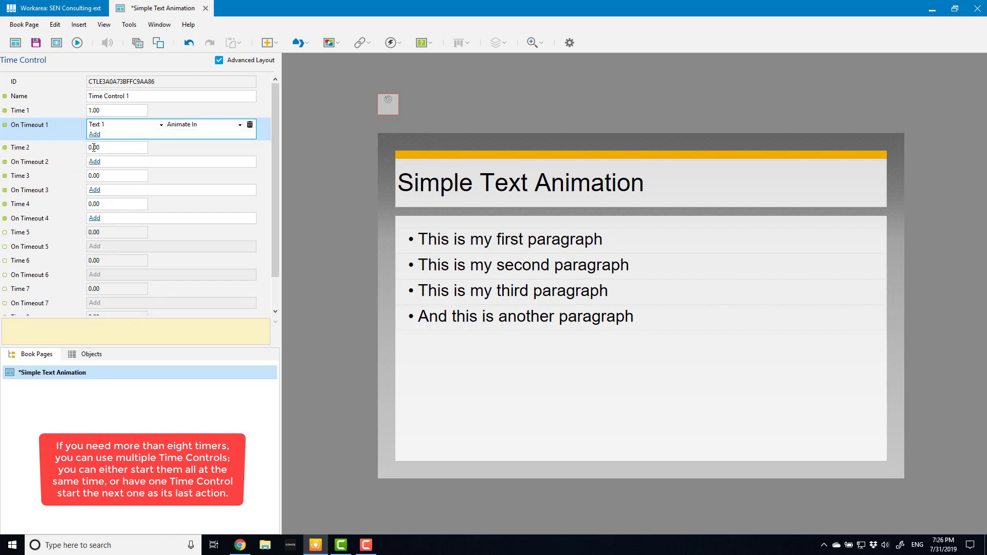
# Set Time 2 to 2 seconds with On Timeout 2 animating in Text 2
pyautogui.click(73, 142)
pyautogui.write('2')
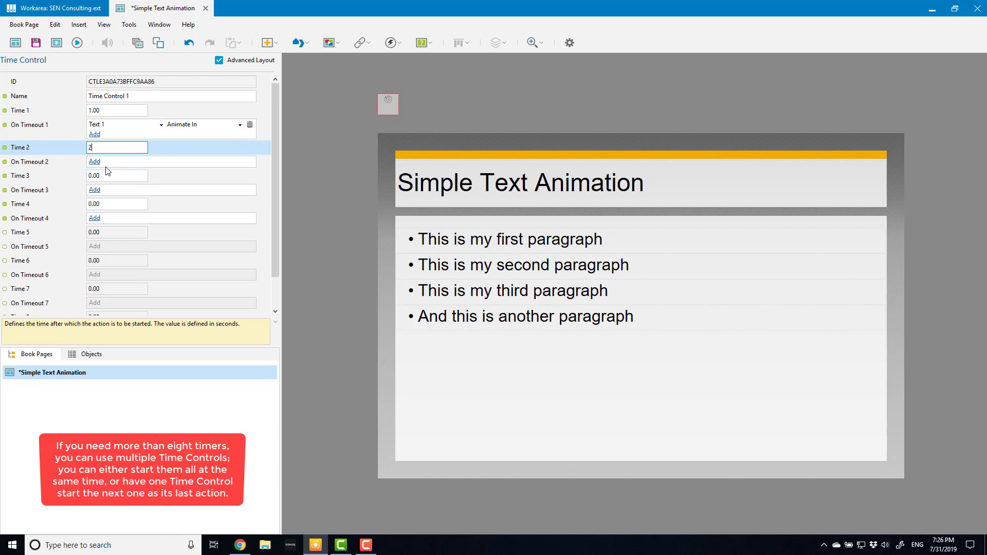
pyautogui.click(95, 163)
pyautogui.click(98, 162)
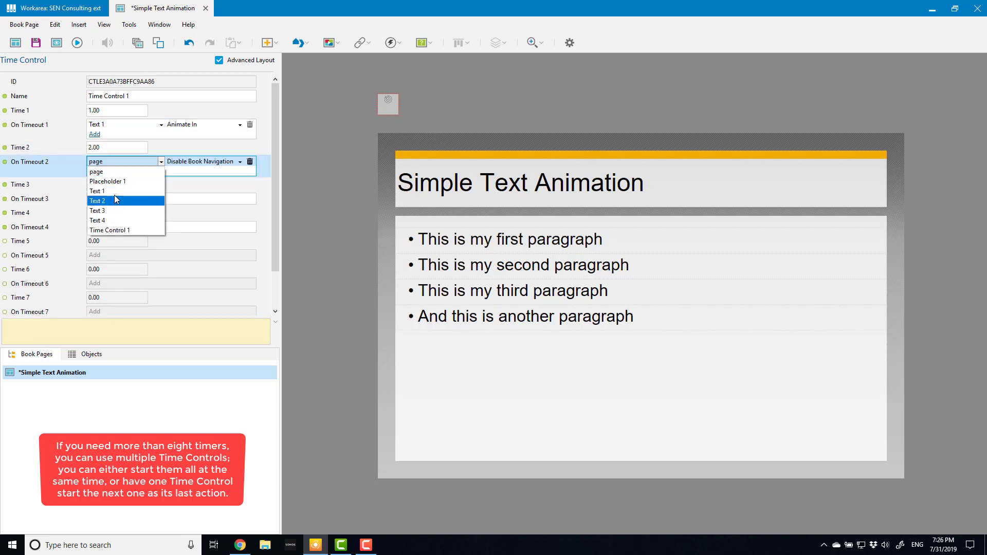
pyautogui.click(113, 204)
# Set Time 3 to 3 seconds with On Timeout 3 animating in Text 3
pyautogui.click(74, 185)
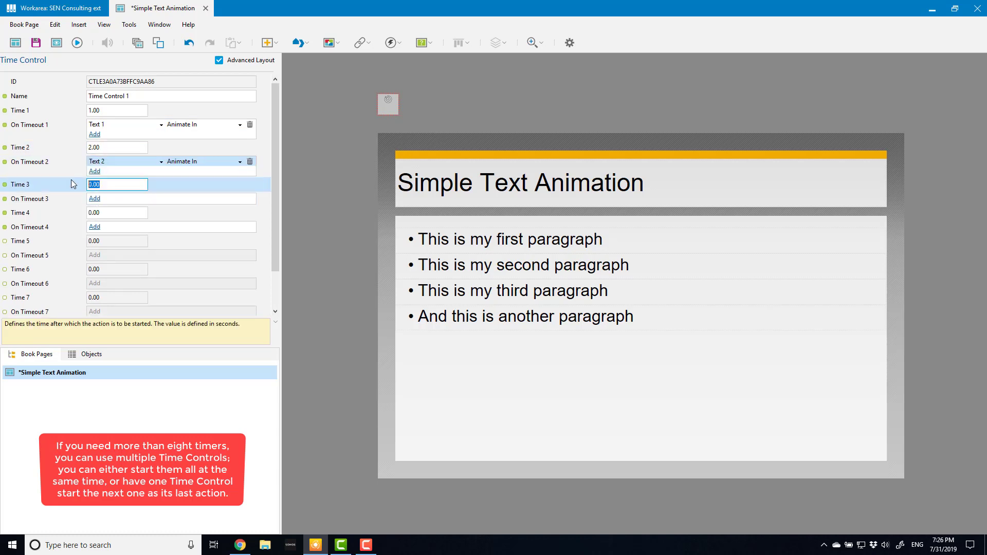
pyautogui.write('3')
pyautogui.click(94, 199)
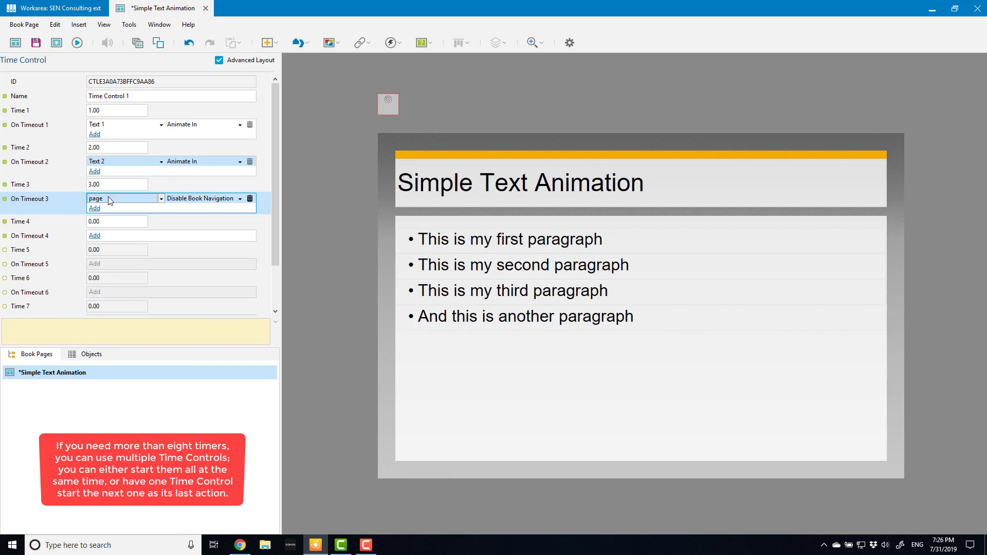
pyautogui.click(111, 199)
pyautogui.click(108, 248)
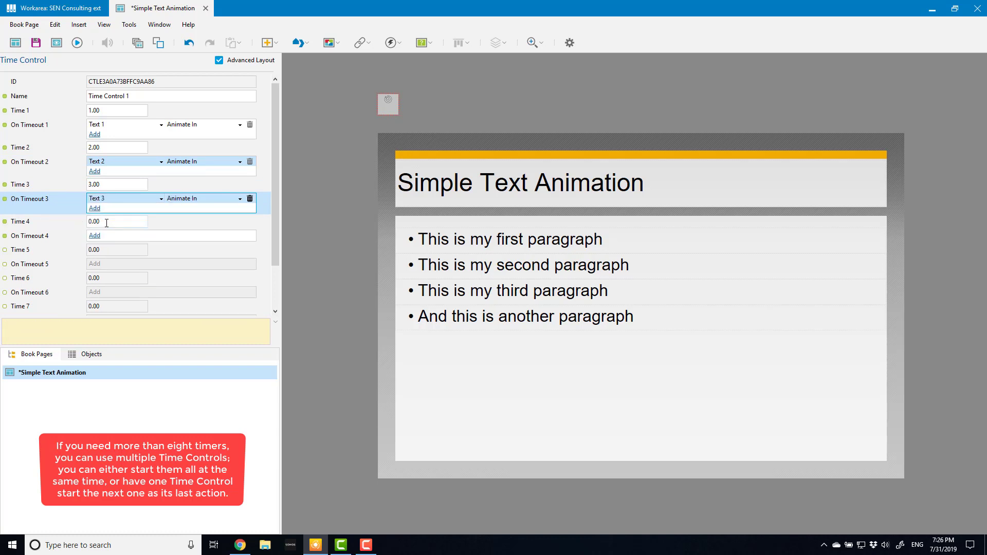
# Set Time 4 to 4 seconds with On Timeout 4 animating in Text 4
pyautogui.click(73, 221)
pyautogui.write('4')
pyautogui.click(96, 236)
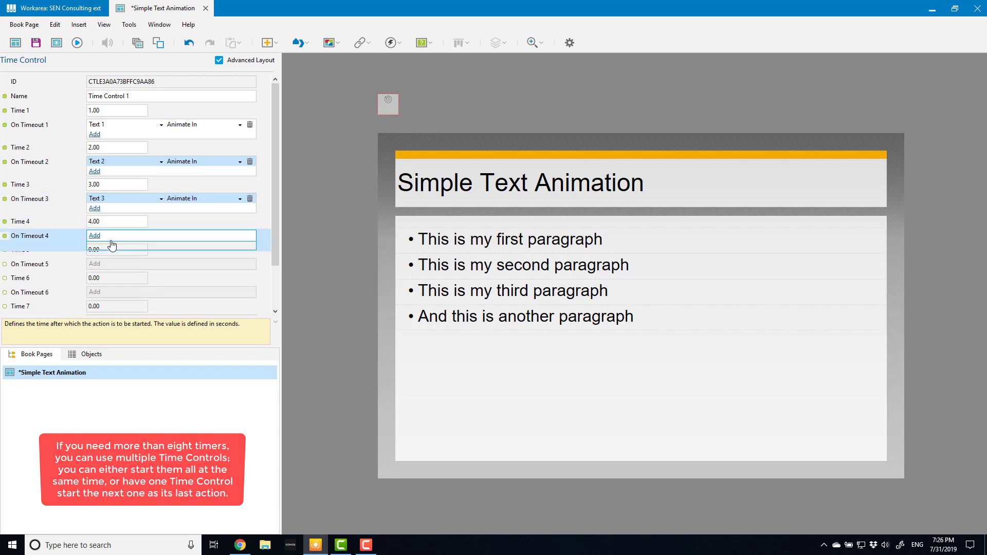
pyautogui.click(115, 235)
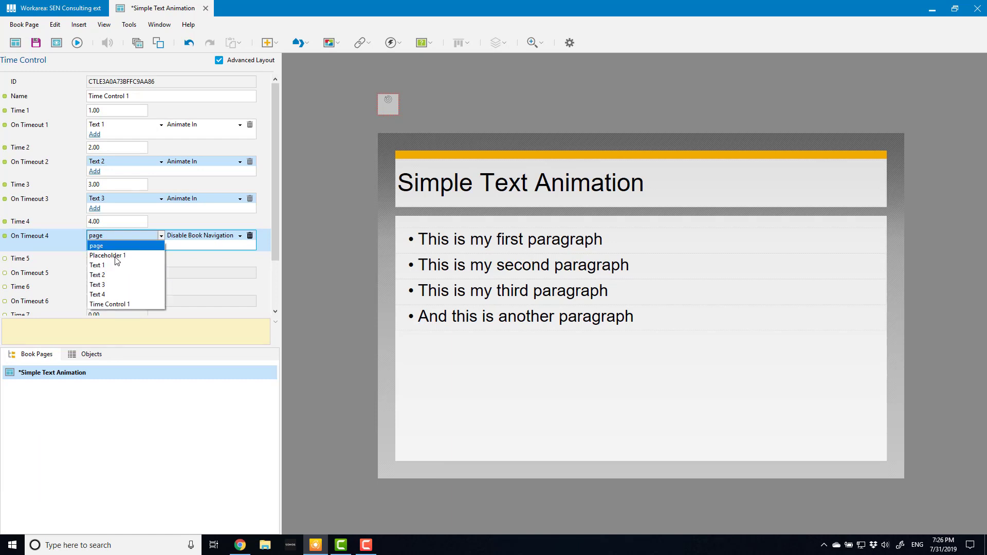
pyautogui.click(100, 292)
pyautogui.click(337, 156)
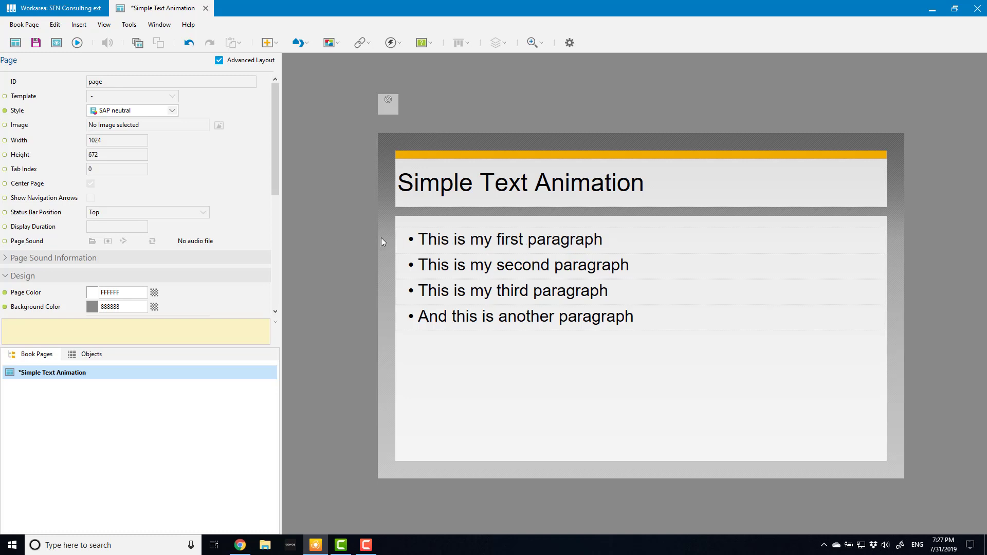
# Marquee-select the four paragraph text boxes and tick Hide for them
pyautogui.click(437, 241)
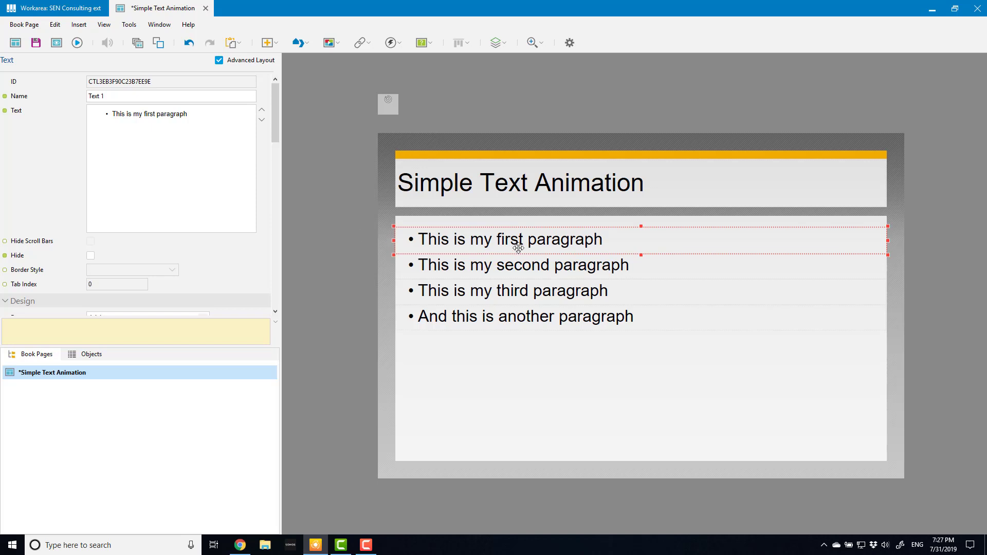
pyautogui.moveTo(365, 236); pyautogui.dragTo(467, 324)
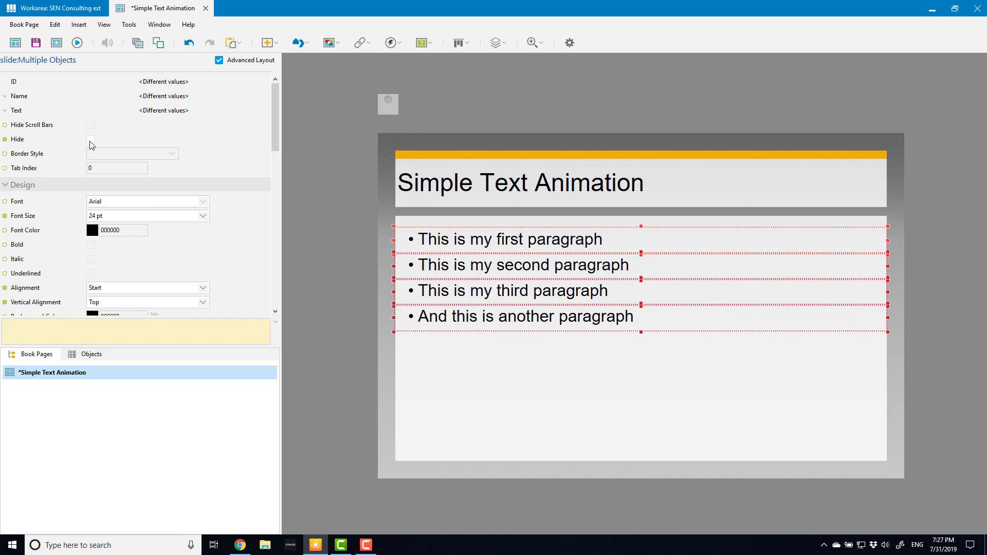
pyautogui.click(91, 139)
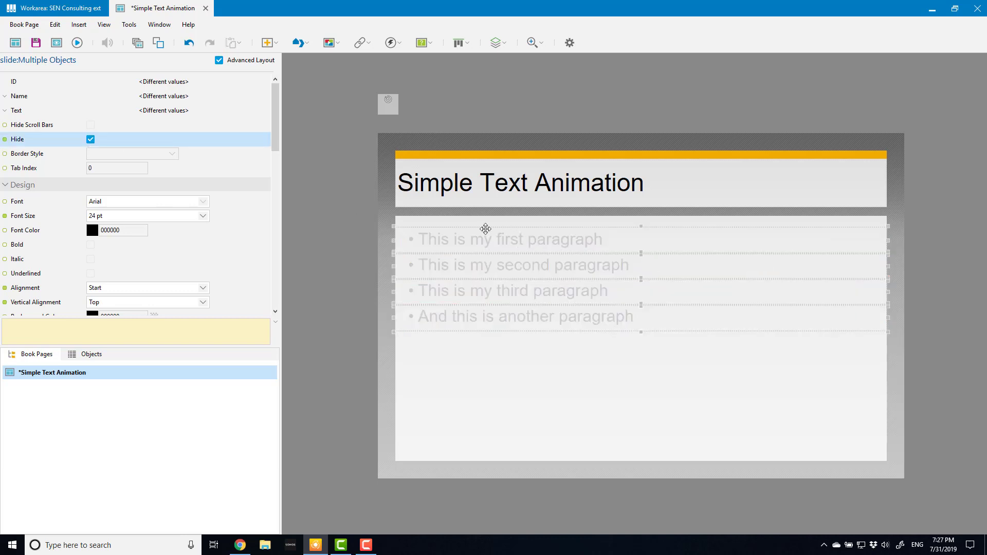
pyautogui.click(327, 141)
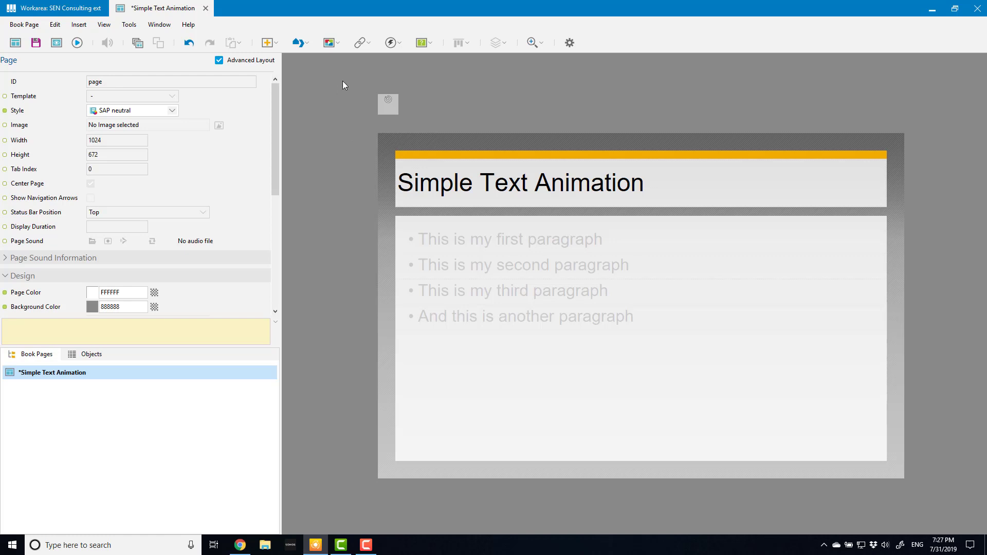
pyautogui.click(390, 109)
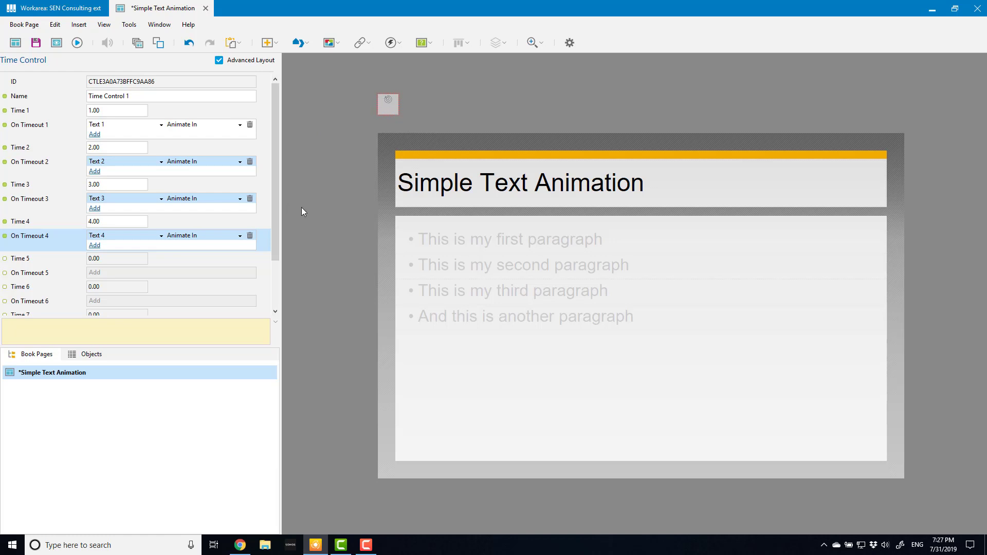
pyautogui.click(331, 98)
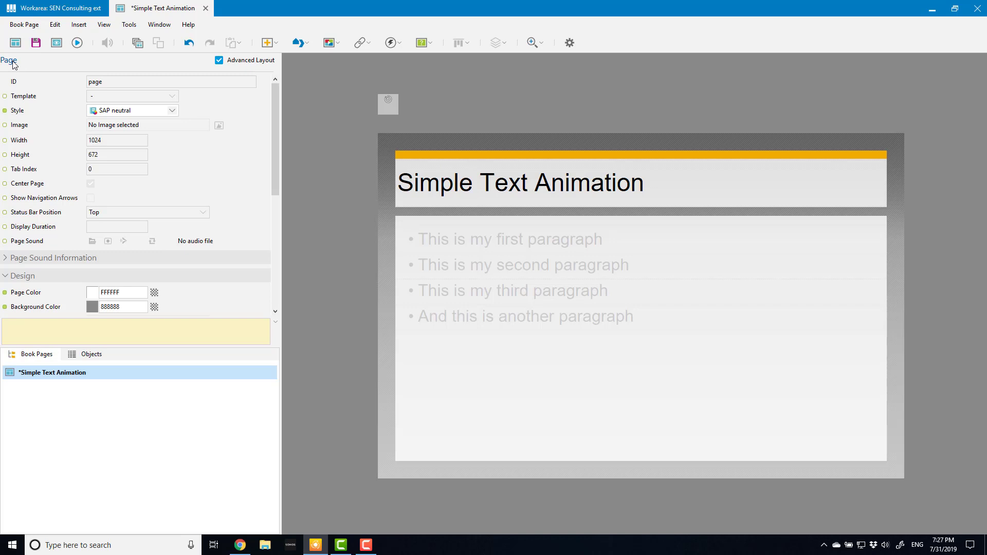
# Add an On Page Loaded action with target Time Control 1 and action Start
pyautogui.moveTo(274, 117); pyautogui.dragTo(286, 271)
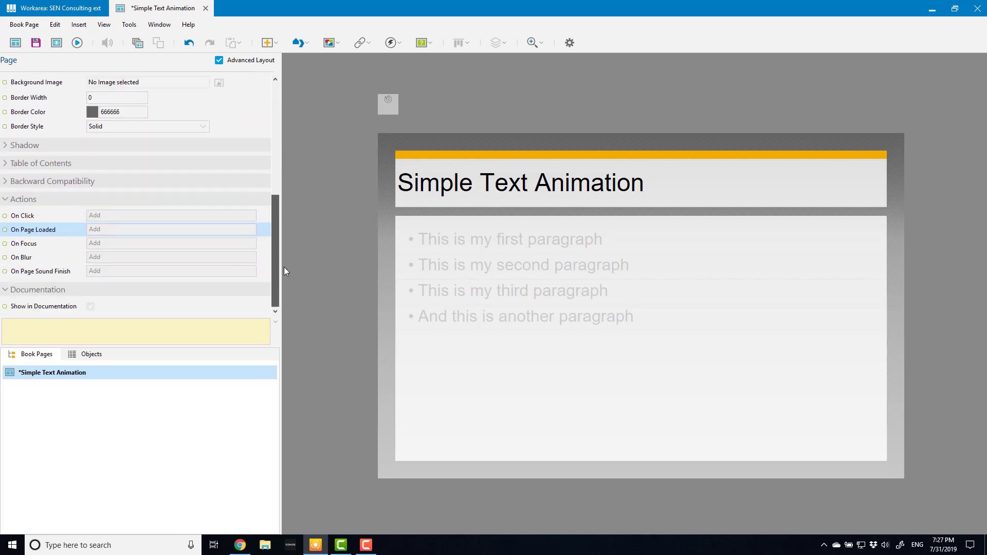
pyautogui.click(6, 233)
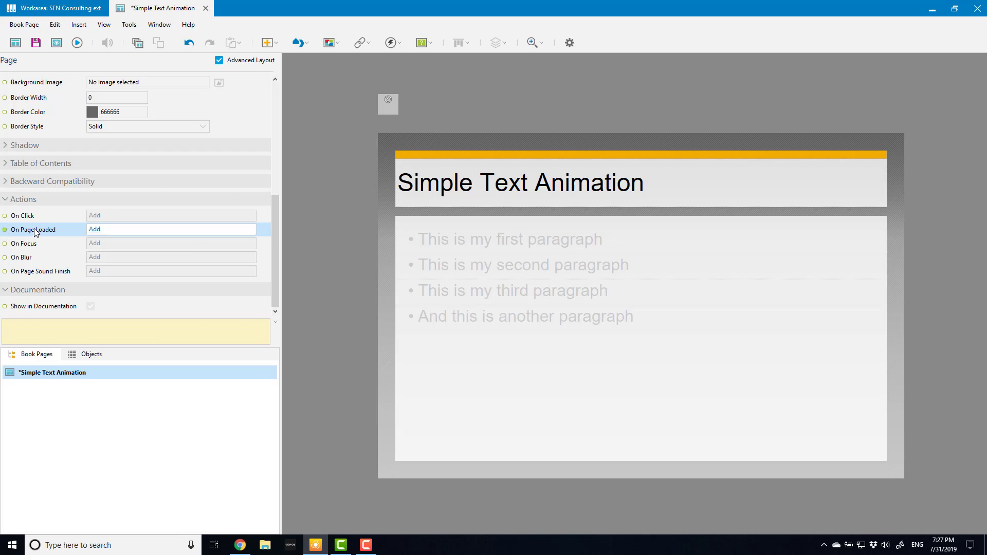
pyautogui.click(96, 234)
pyautogui.click(112, 231)
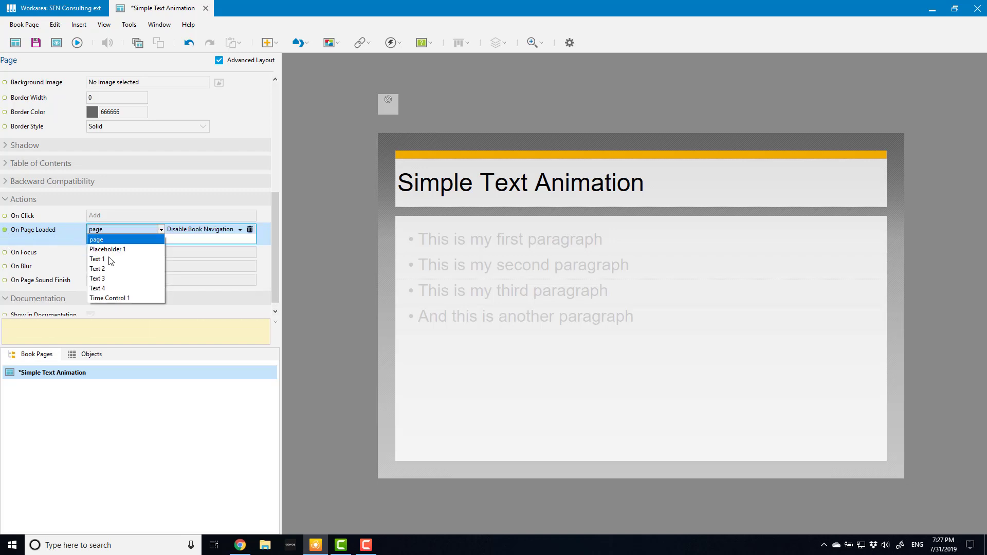
pyautogui.click(115, 298)
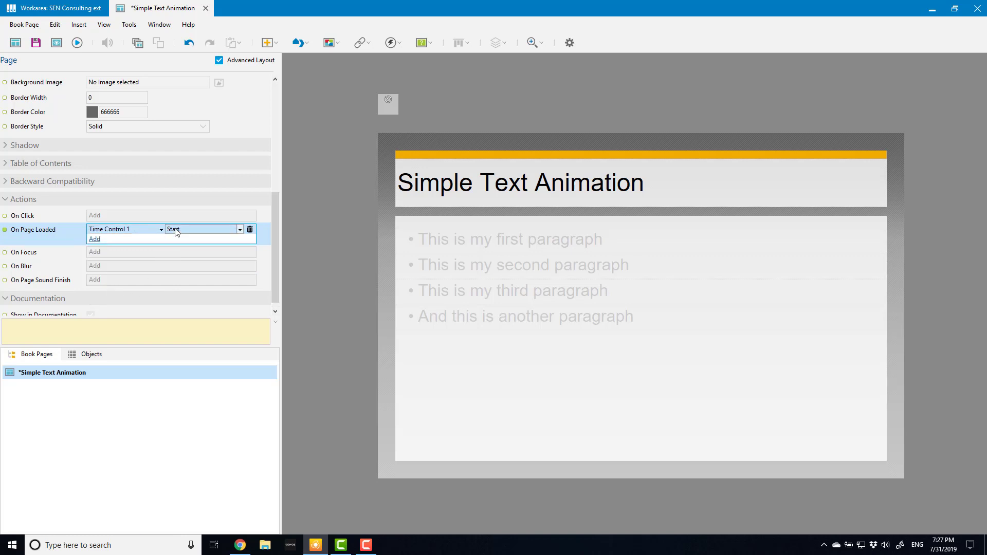
pyautogui.click(240, 230)
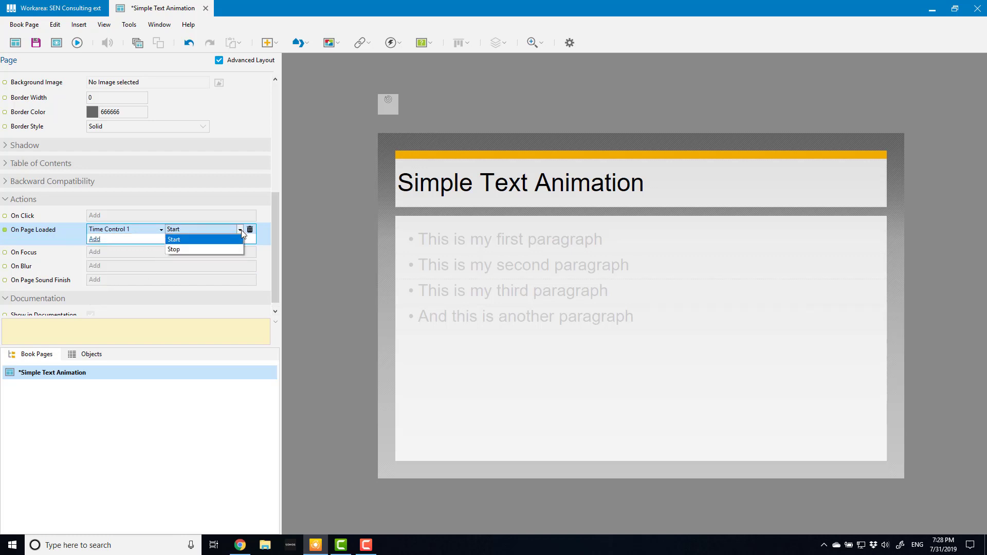
pyautogui.click(237, 239)
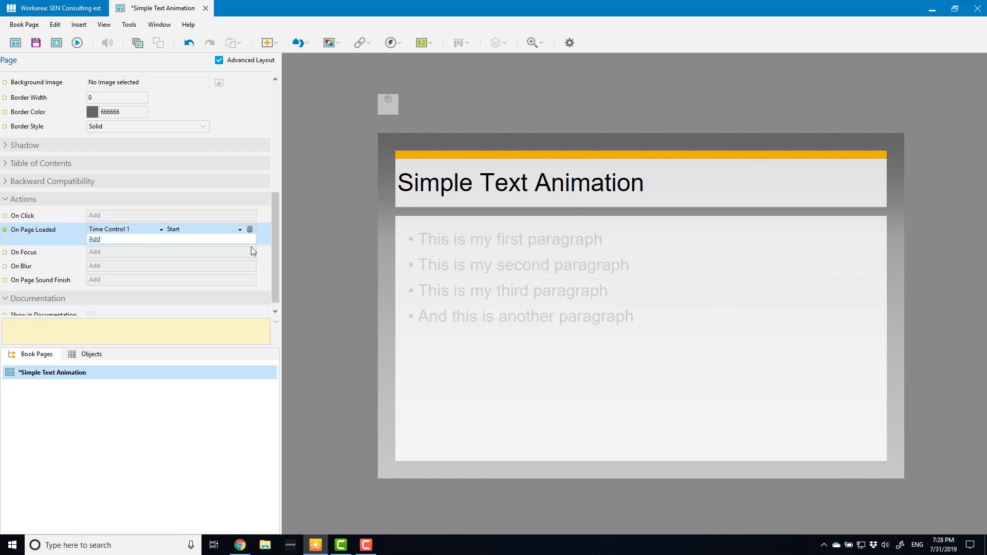
pyautogui.click(388, 108)
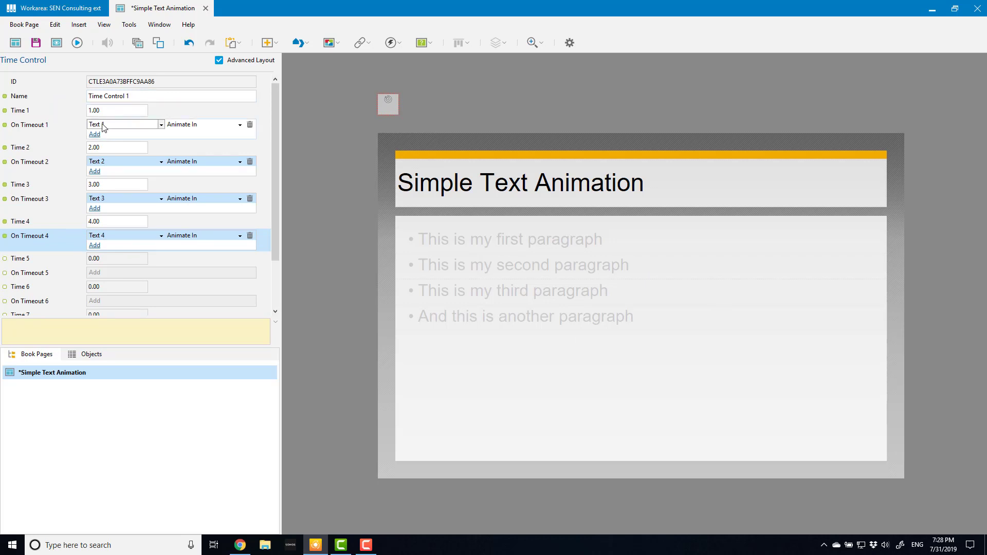
pyautogui.click(356, 73)
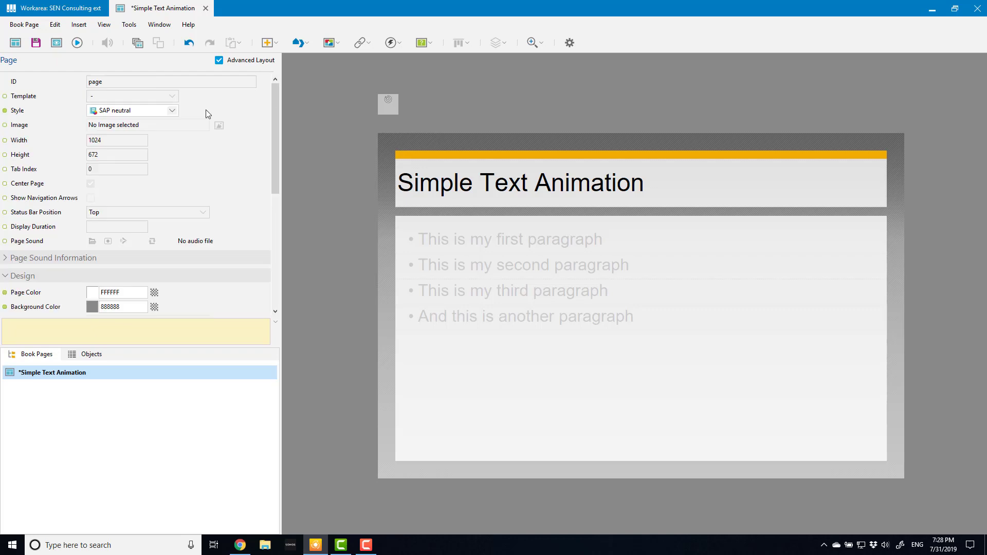
pyautogui.click(57, 44)
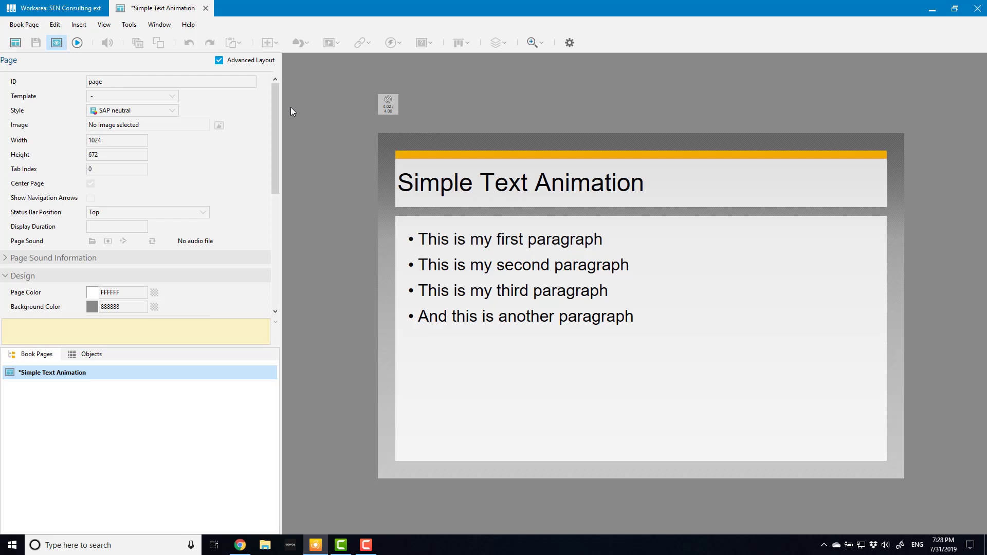
pyautogui.click(57, 42)
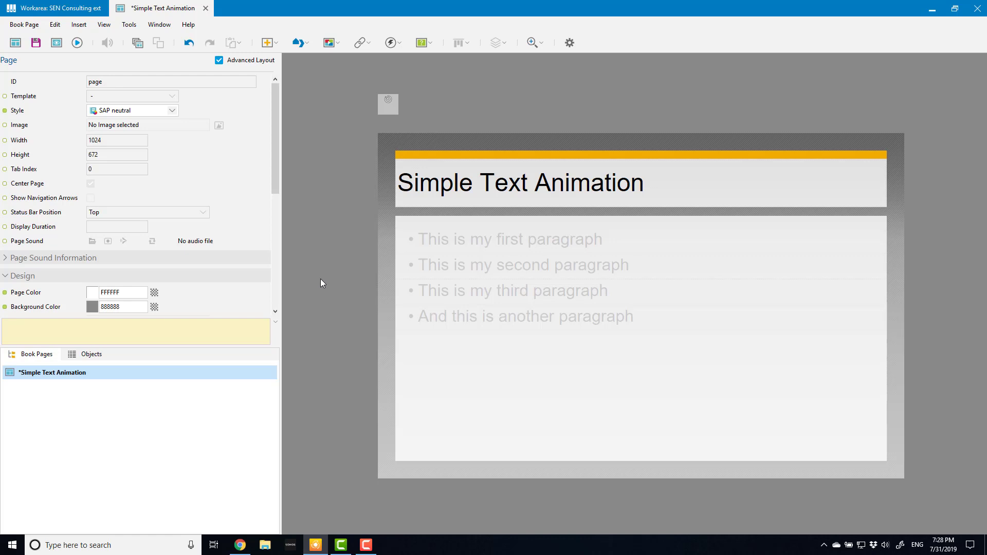
pyautogui.click(388, 109)
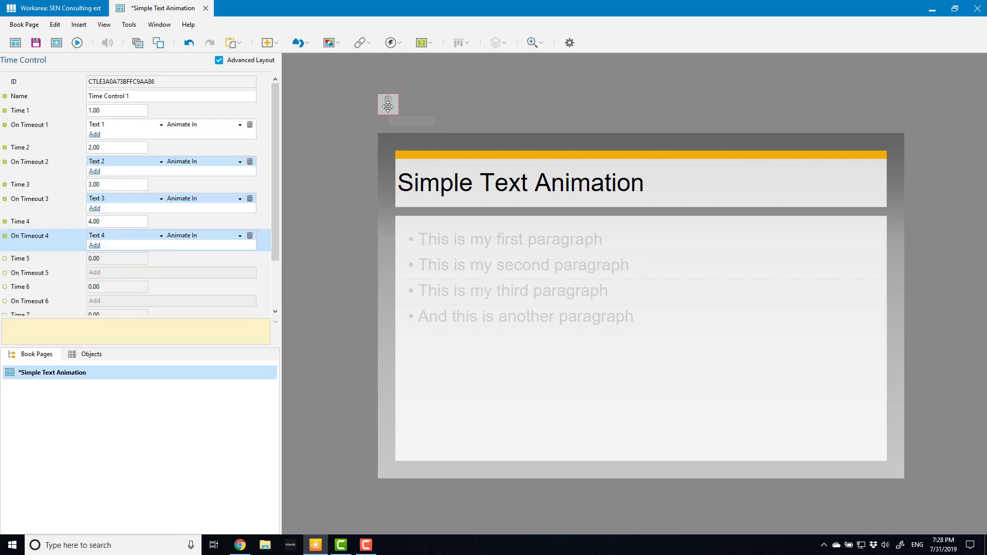
pyautogui.click(290, 292)
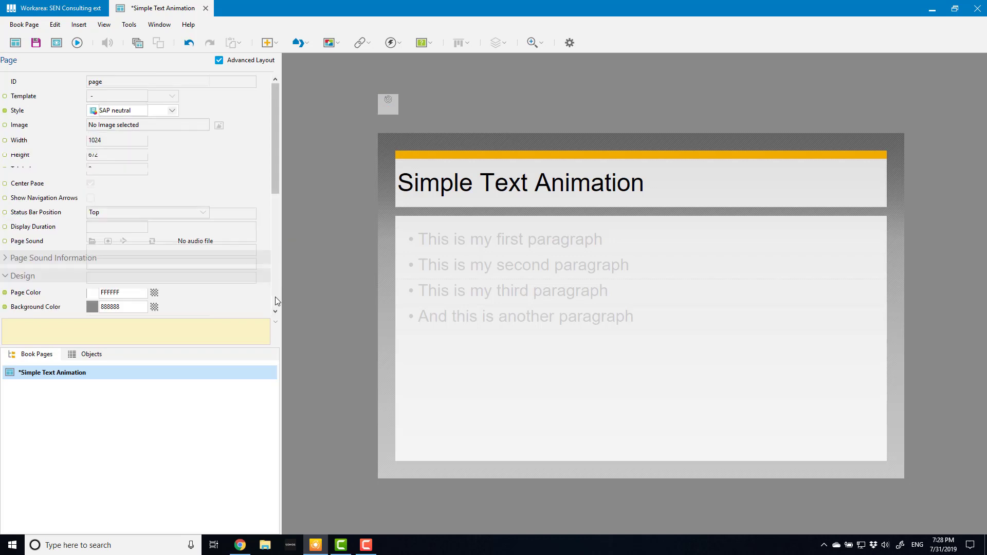
pyautogui.click(275, 297)
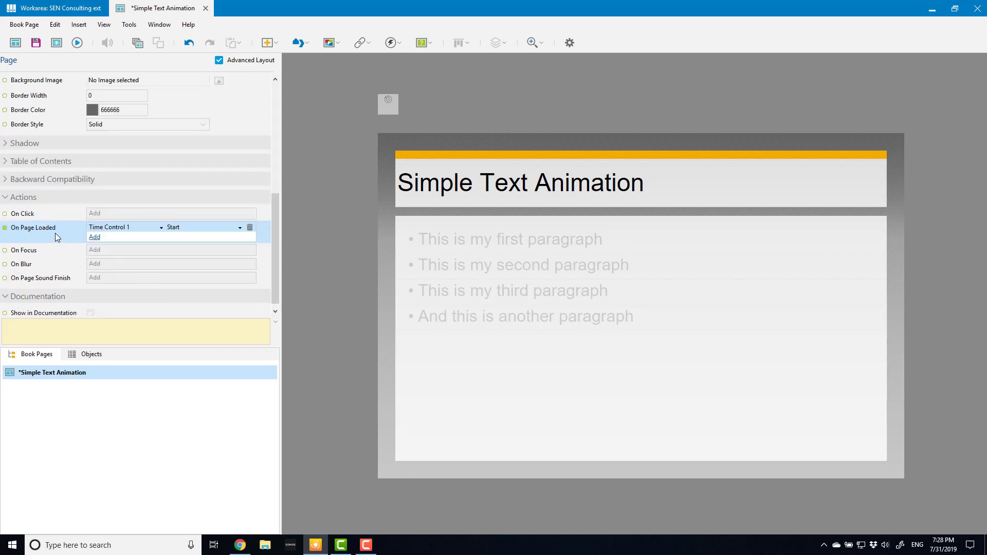